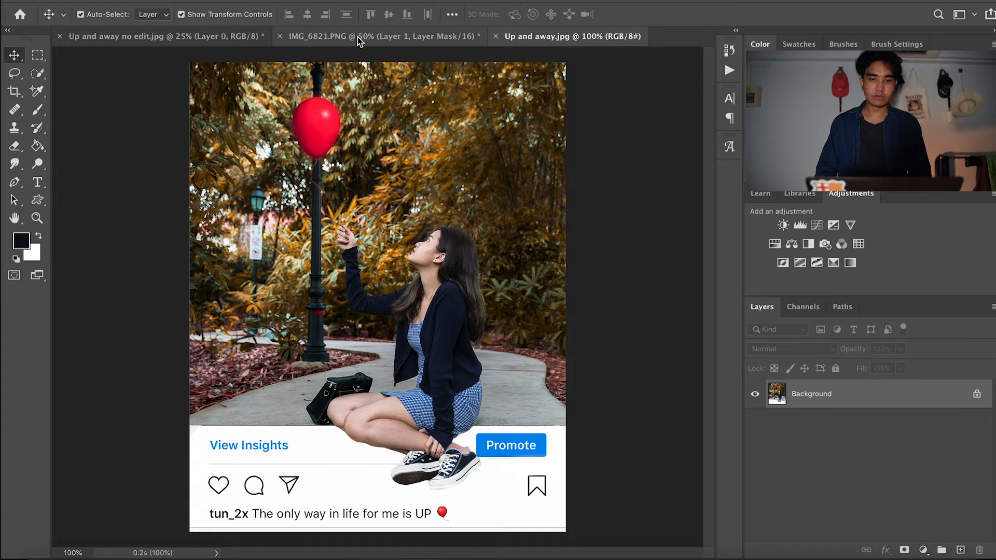
# In IMG_6821.PNG, delete the layer mask from Layer 1 without applying it, and deselect the layer
pyautogui.click(359, 38)
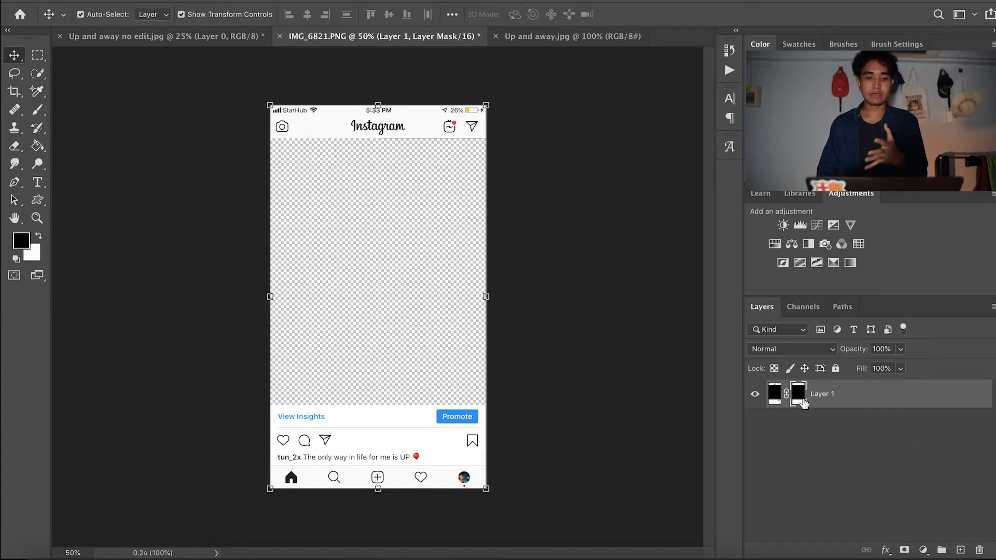
pyautogui.moveTo(803, 404); pyautogui.dragTo(976, 554)
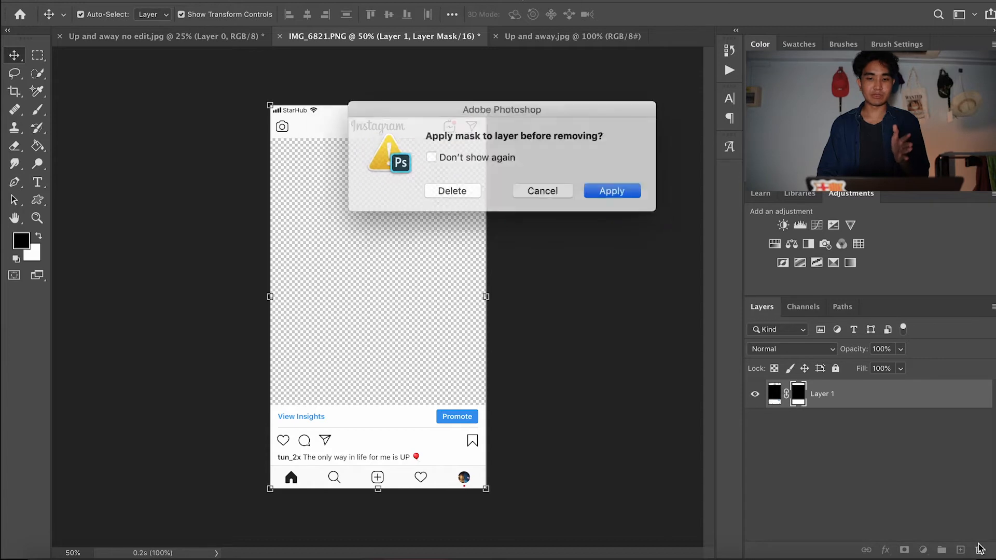
pyautogui.click(454, 189)
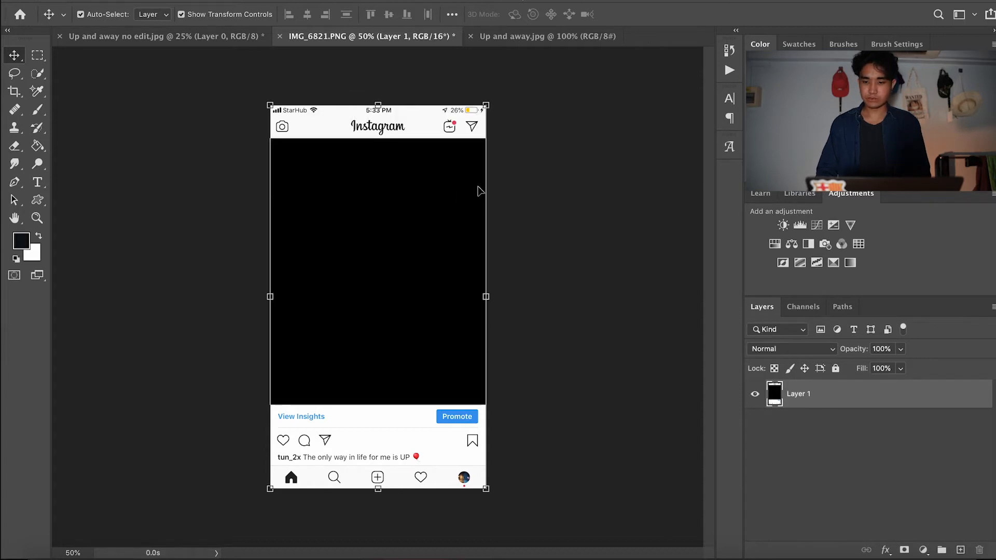
pyautogui.click(581, 321)
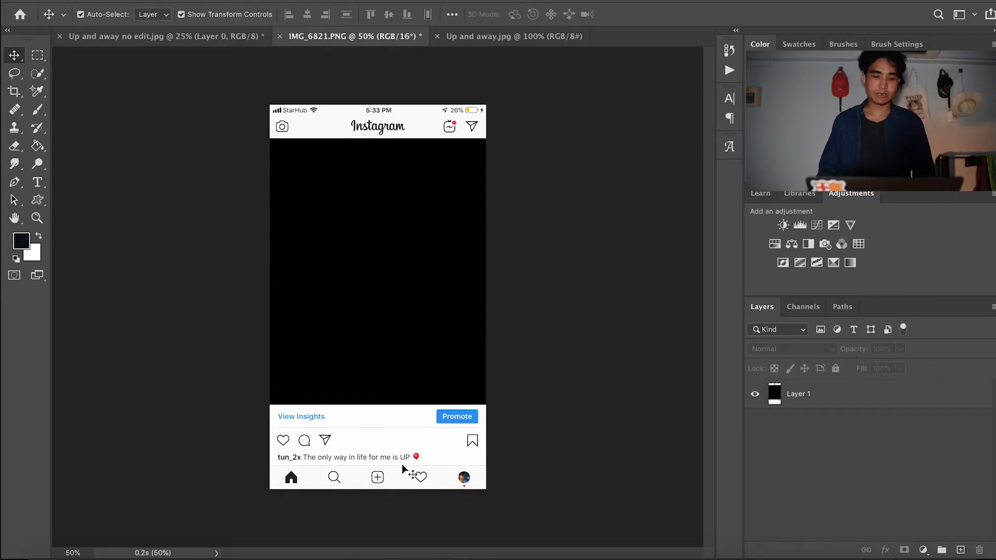
# Check the finished Up and away.jpg, and try copying the unmasked screenshot layer into Up and away no edit.jpg, accepting the depth conversion
pyautogui.click(509, 36)
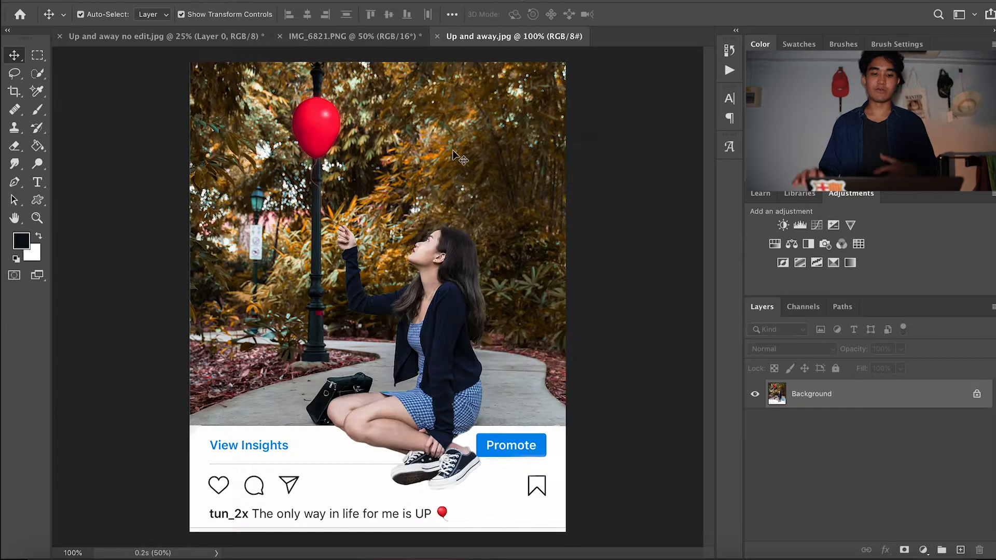
pyautogui.click(338, 41)
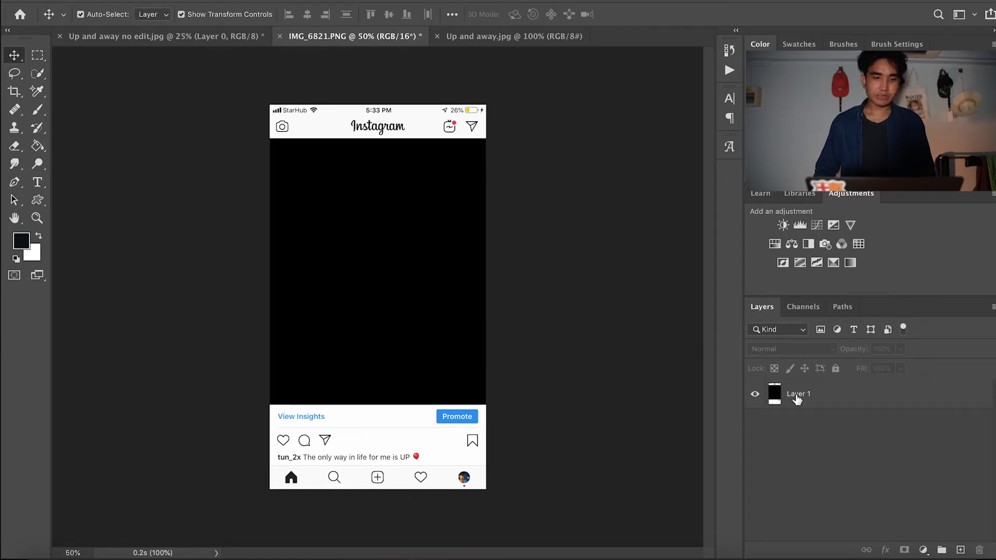
pyautogui.click(820, 396)
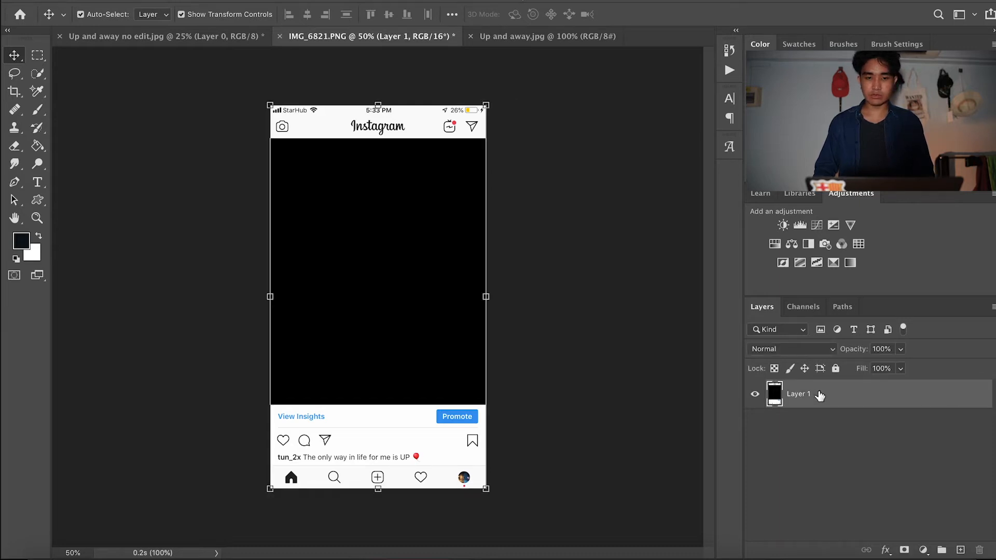
pyautogui.moveTo(844, 402); pyautogui.dragTo(554, 303)
pyautogui.click(598, 211)
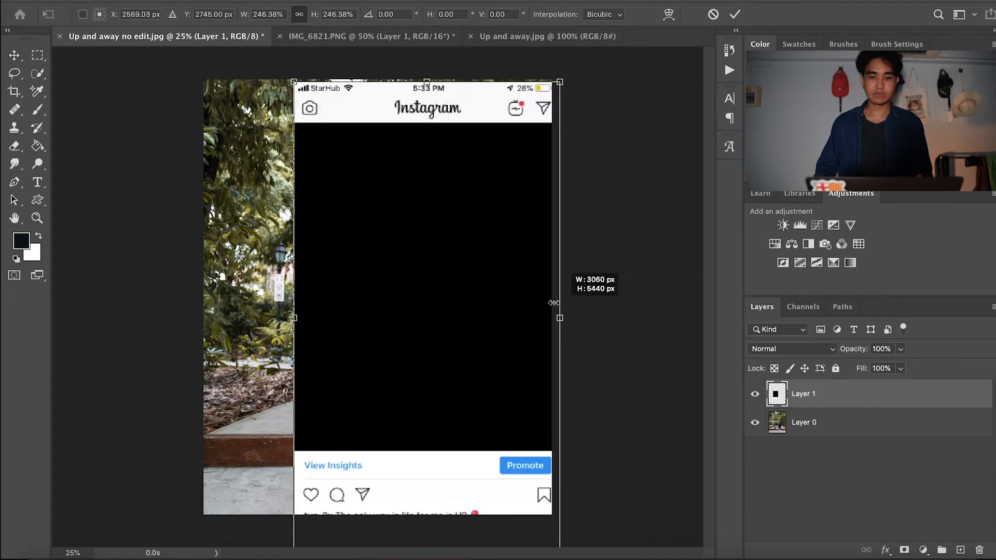
# Try scaling the unmasked screenshot to about 231% over the photo, and delete its layer
pyautogui.moveTo(294, 317); pyautogui.dragTo(242, 313)
pyautogui.moveTo(400, 312); pyautogui.dragTo(421, 344)
pyautogui.moveTo(392, 66); pyautogui.dragTo(397, 153)
pyautogui.moveTo(412, 338); pyautogui.dragTo(414, 241)
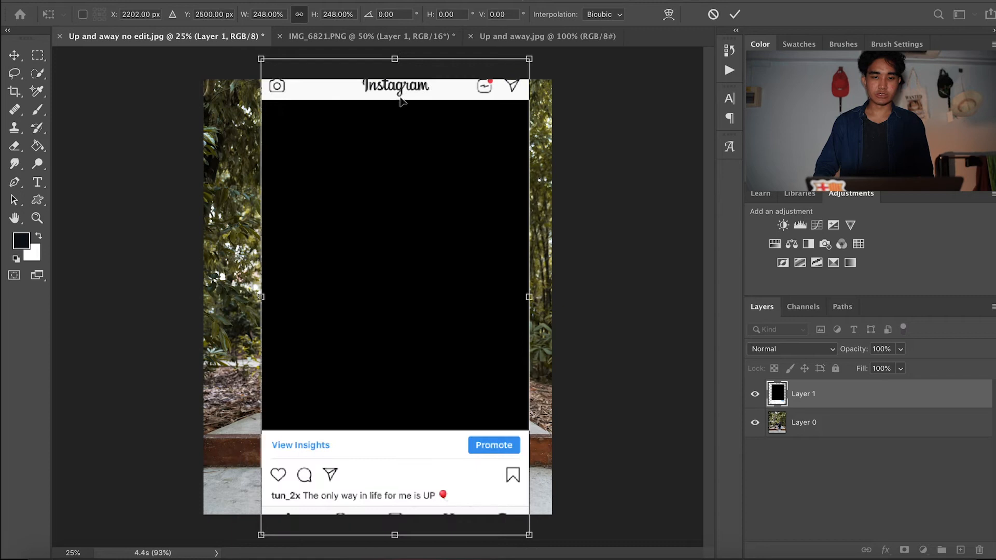
pyautogui.moveTo(395, 58); pyautogui.dragTo(395, 80)
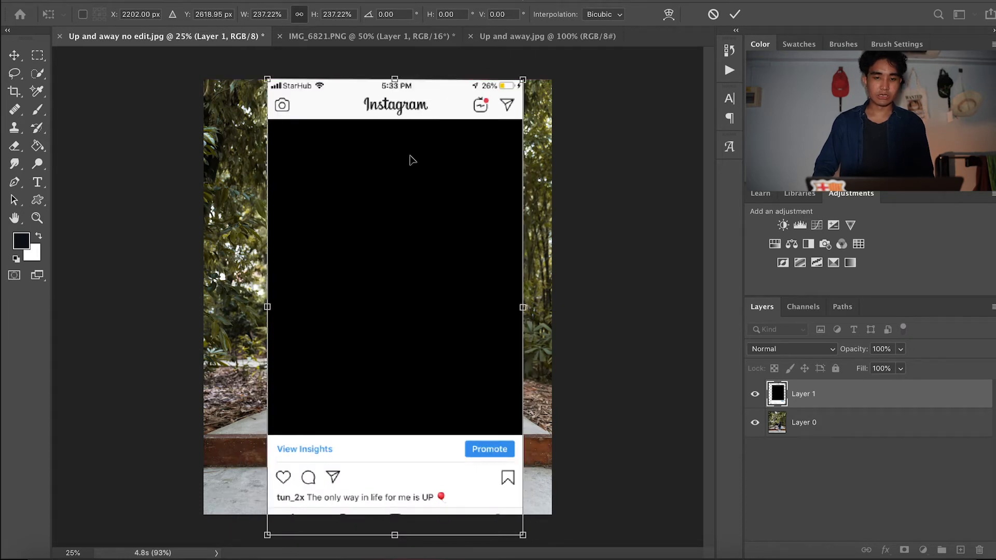
pyautogui.moveTo(403, 540); pyautogui.dragTo(396, 522)
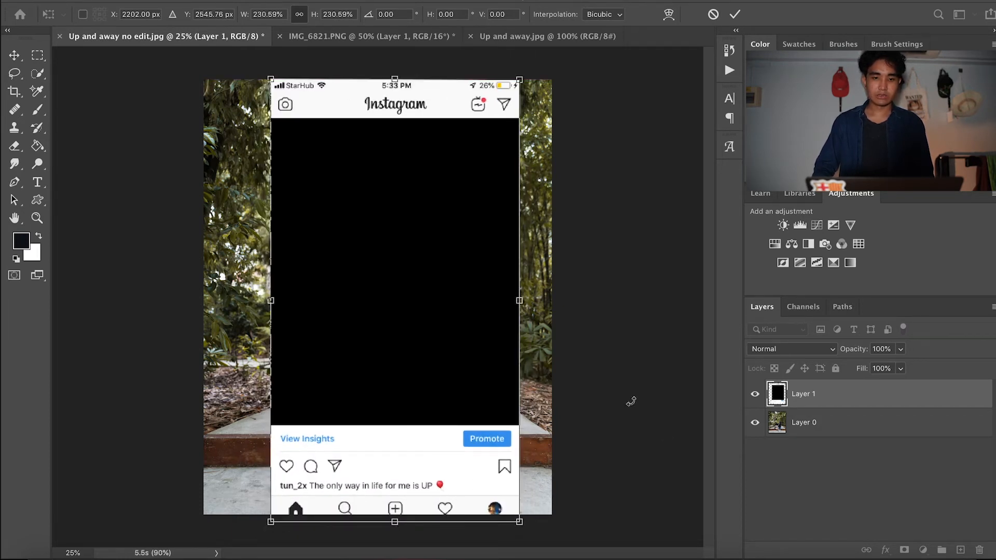
pyautogui.moveTo(972, 393); pyautogui.dragTo(979, 549)
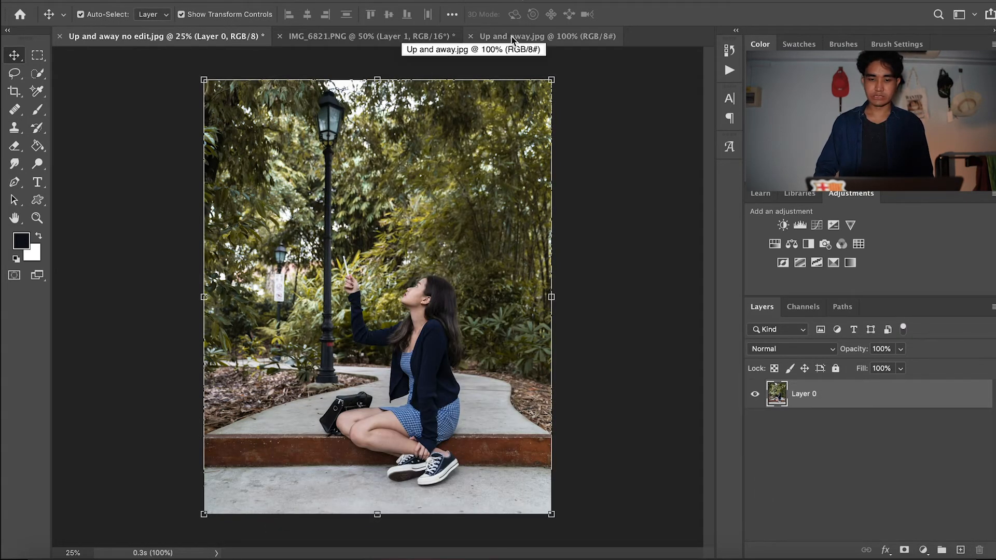
# In IMG_6821.PNG, select the white header and footer areas with Quick Selection and mask Layer 1 to them
pyautogui.click(386, 42)
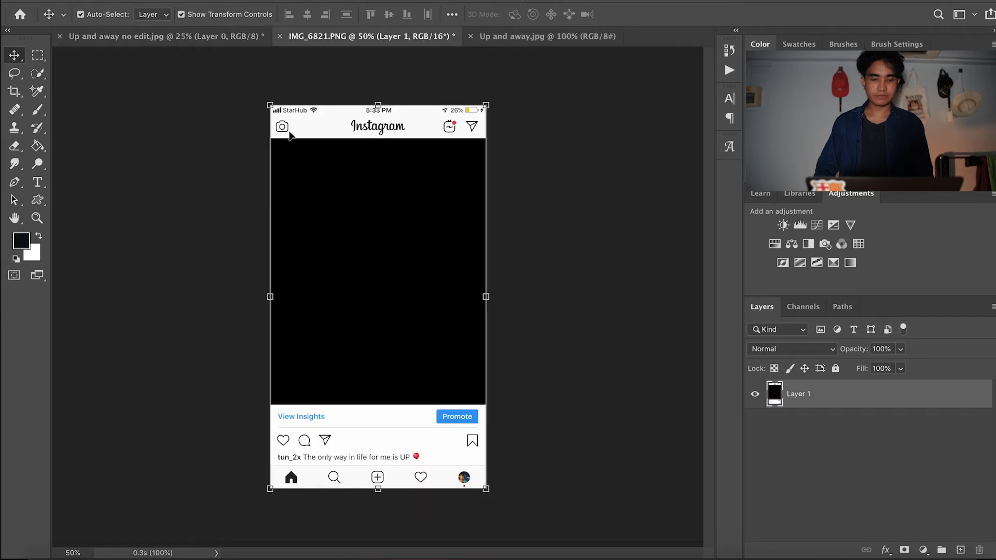
pyautogui.press('w')
pyautogui.moveTo(290, 116); pyautogui.dragTo(453, 125)
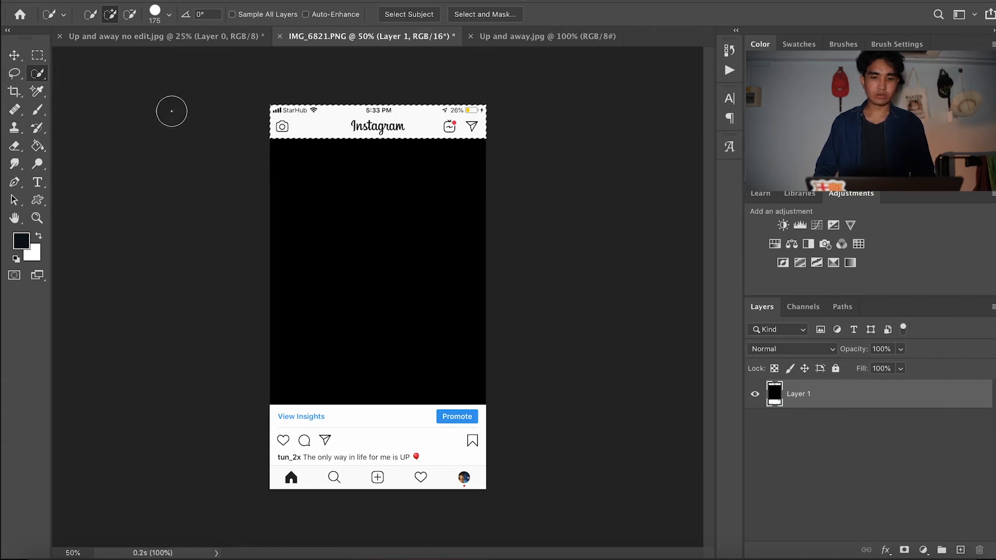
pyautogui.moveTo(288, 115); pyautogui.dragTo(274, 110)
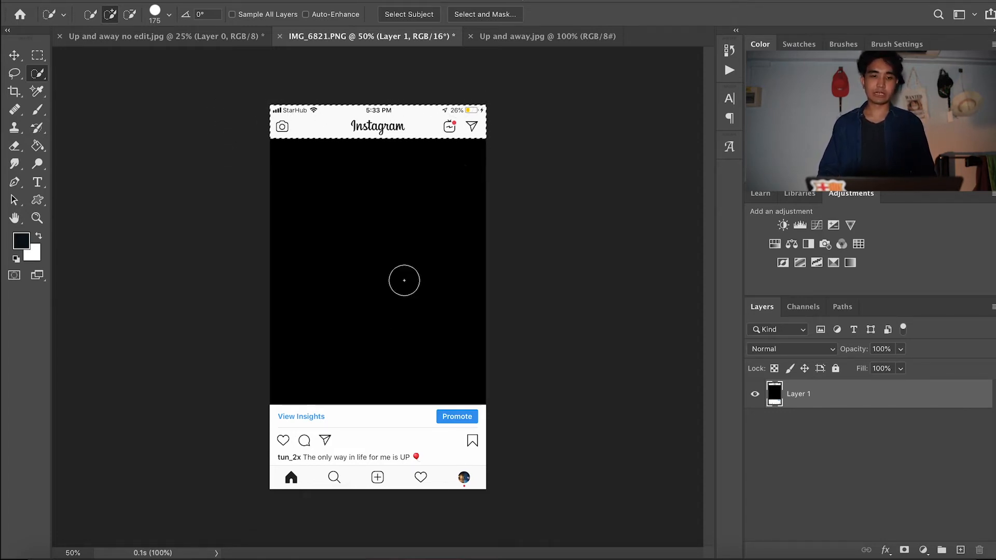
pyautogui.moveTo(306, 439)
pyautogui.mouseDown()
pyautogui.moveTo(286, 425)
pyautogui.moveTo(321, 465)
pyautogui.moveTo(303, 480)
pyautogui.moveTo(386, 481)
pyautogui.moveTo(298, 464)
pyautogui.moveTo(465, 482)
pyautogui.moveTo(483, 453)
pyautogui.moveTo(471, 426)
pyautogui.moveTo(433, 422)
pyautogui.mouseUp()
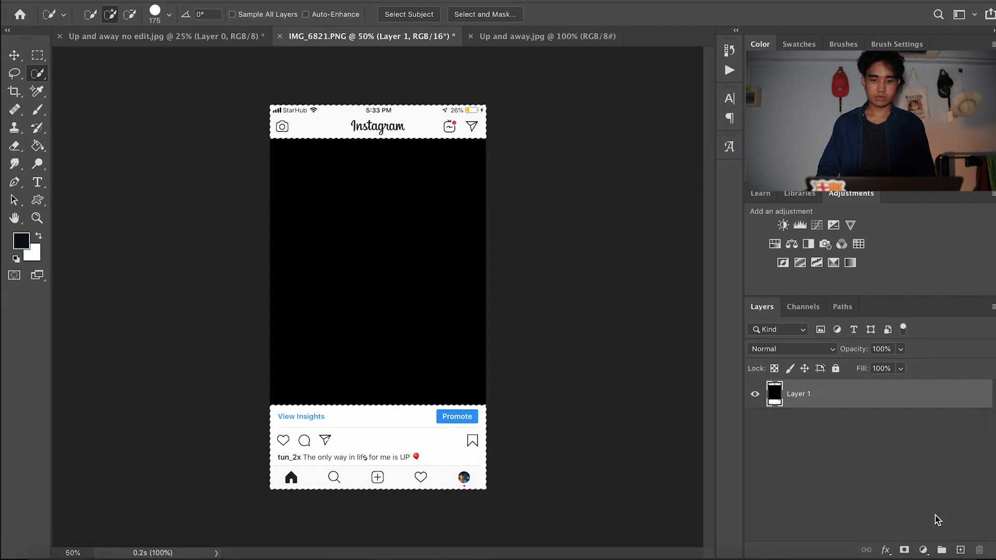
pyautogui.click(905, 551)
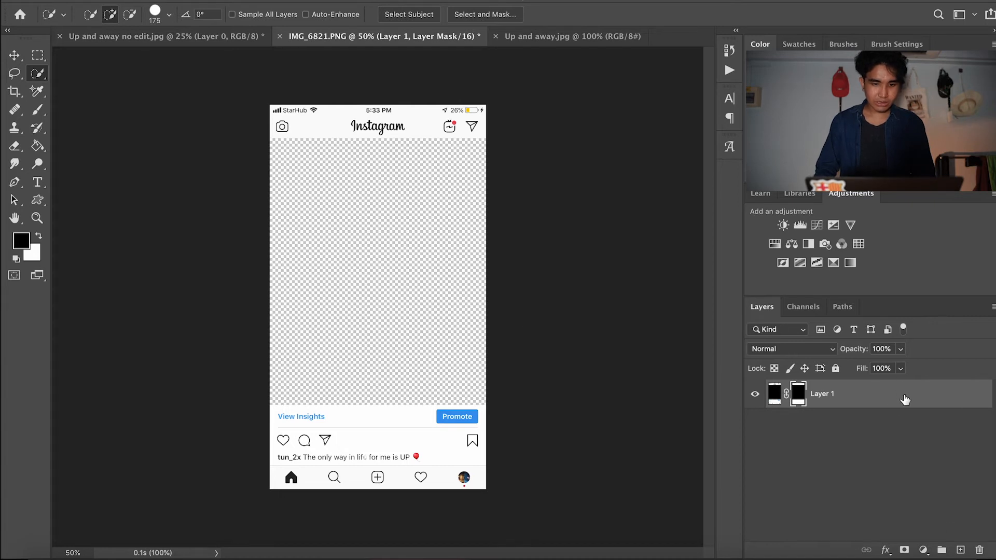
# Copy the masked screenshot layer into Up and away no edit.jpg, scale it to about 194%, and frame the seated woman with it
pyautogui.moveTo(903, 399); pyautogui.dragTo(418, 319)
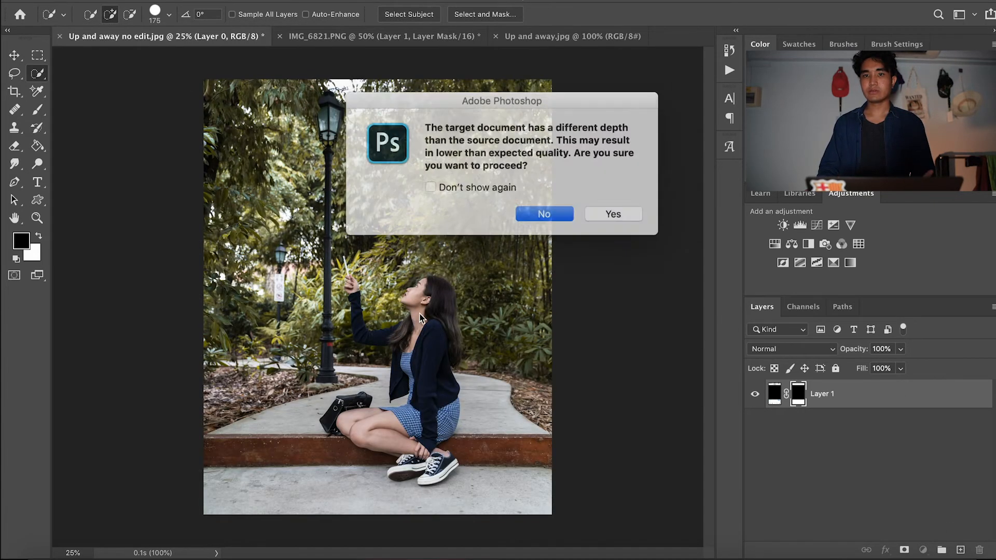
pyautogui.click(605, 213)
pyautogui.click(14, 57)
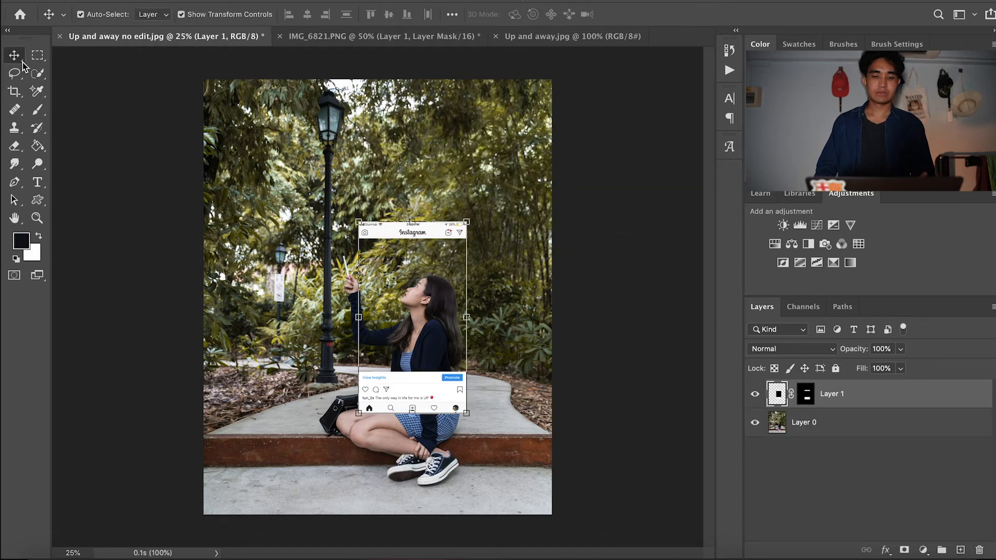
pyautogui.moveTo(413, 215); pyautogui.dragTo(413, 103)
pyautogui.moveTo(412, 415); pyautogui.dragTo(421, 492)
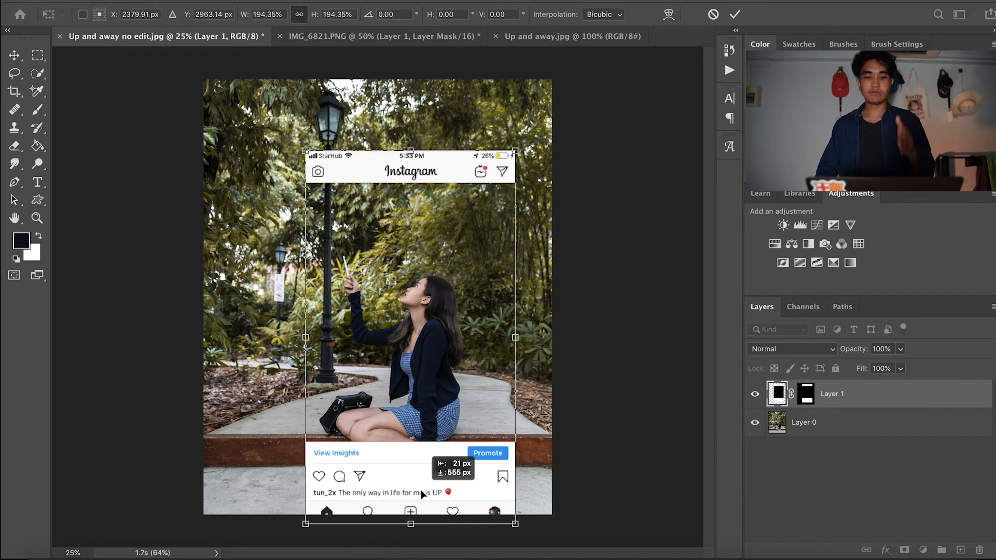
pyautogui.moveTo(422, 492); pyautogui.dragTo(422, 493)
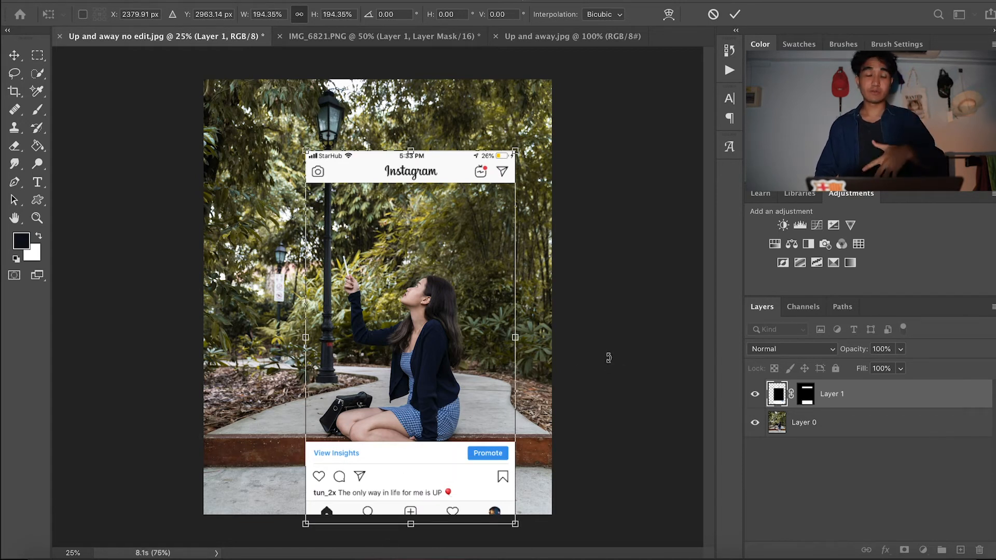
pyautogui.click(16, 61)
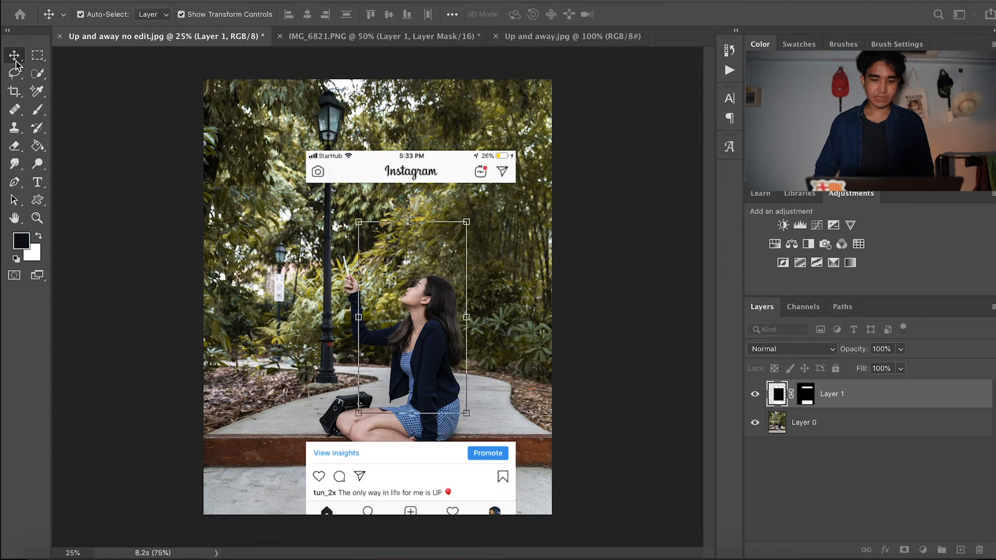
pyautogui.hotkey('ctrl', 't')
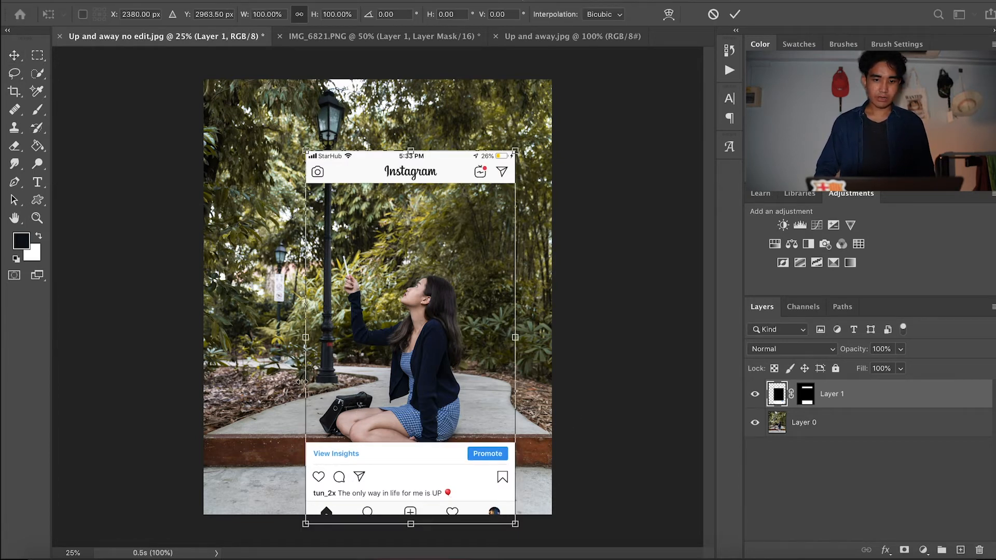
pyautogui.press('Return')
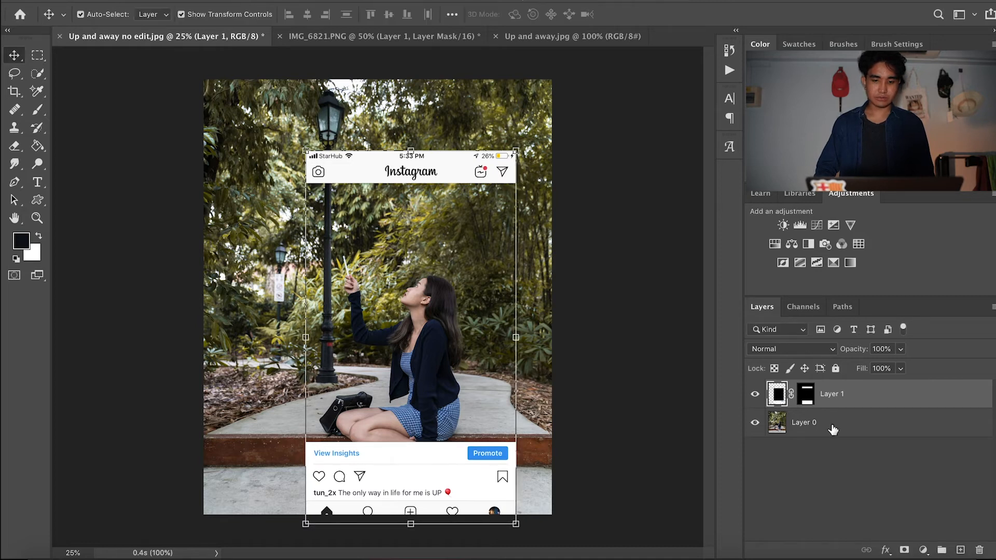
# Move the Instagram frame about 55 px left and 58 px up so its footer meets the woman's legs
pyautogui.click(833, 430)
pyautogui.press('z')
pyautogui.moveTo(406, 444); pyautogui.dragTo(504, 424)
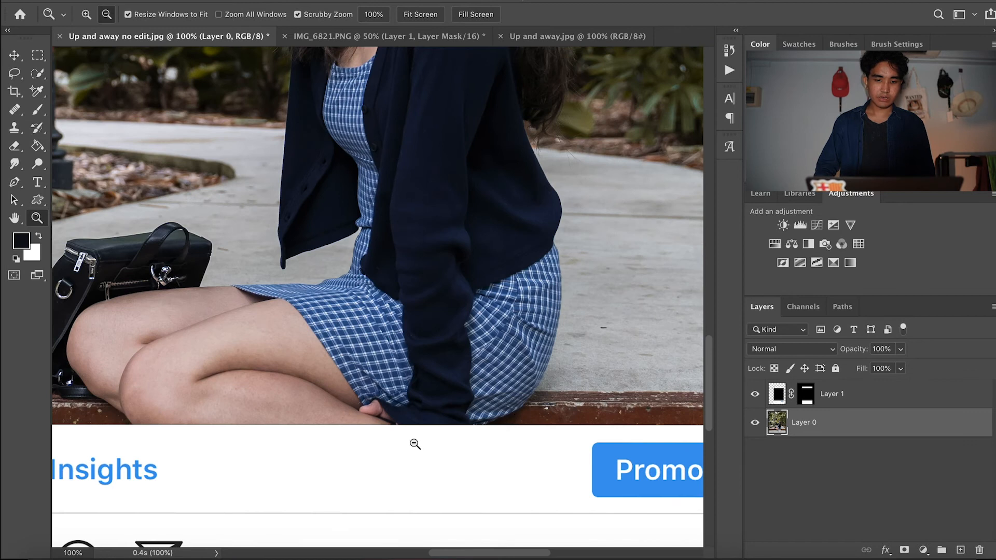
pyautogui.keyDown('alt'); pyautogui.click(415, 444); pyautogui.keyUp('alt')
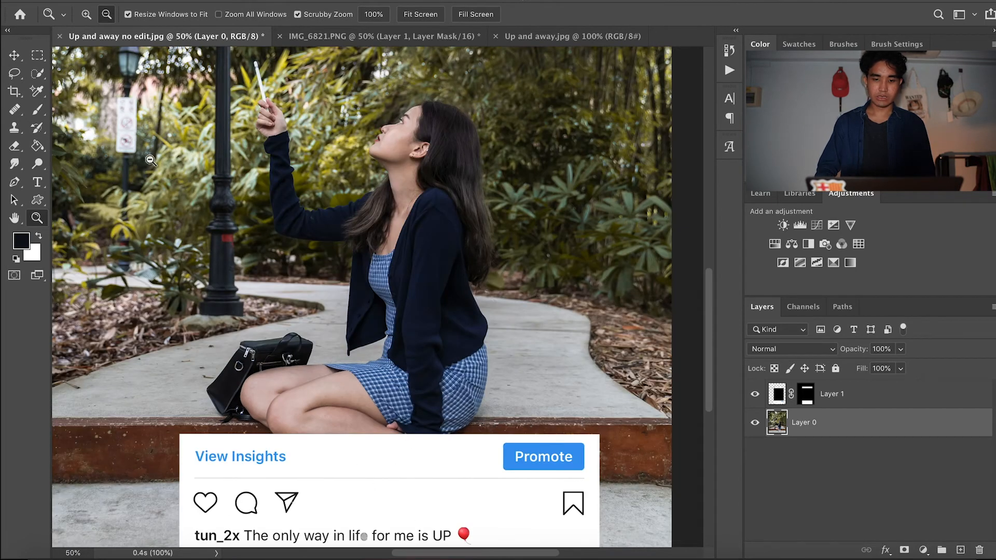
pyautogui.click(14, 55)
pyautogui.click(374, 461)
pyautogui.moveTo(375, 462); pyautogui.dragTo(360, 453)
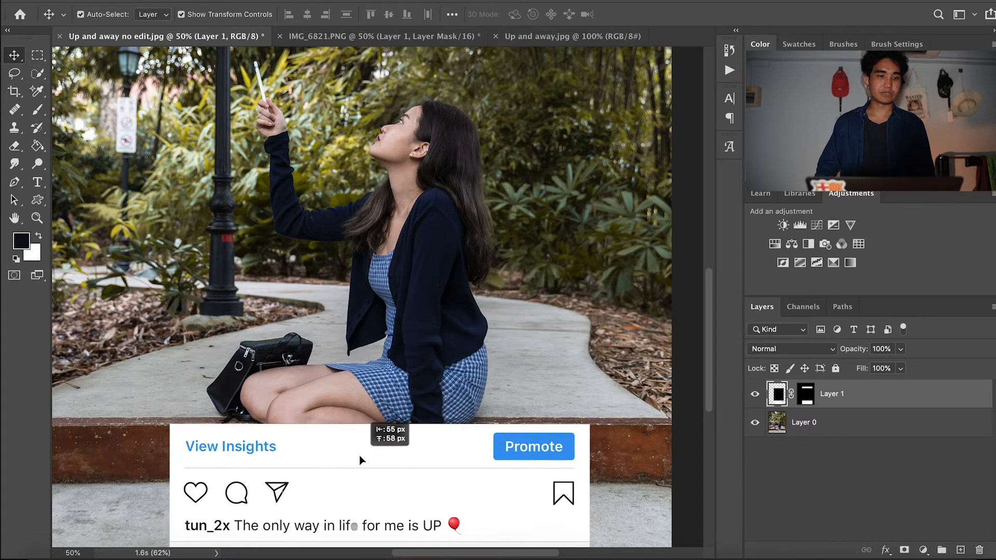
pyautogui.press('z')
pyautogui.keyDown('alt'); pyautogui.click(354, 353); pyautogui.keyUp('alt')
pyautogui.keyDown('alt'); pyautogui.click(354, 352); pyautogui.keyUp('alt')
pyautogui.keyDown('alt'); pyautogui.click(354, 351); pyautogui.keyUp('alt')
pyautogui.keyDown('alt'); pyautogui.click(355, 350); pyautogui.keyUp('alt')
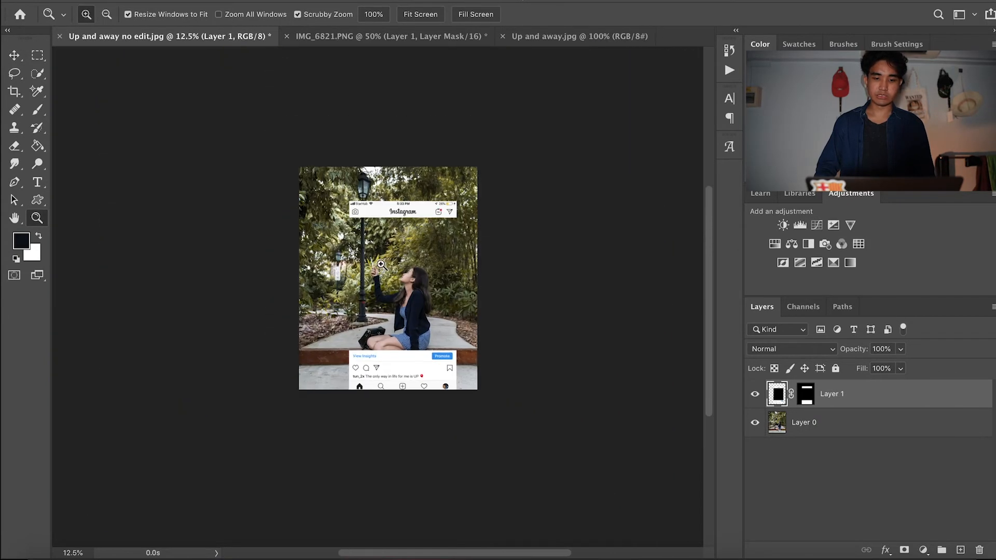
pyautogui.click(381, 265)
# Hide Layer 1, move it below the photo layer, and make Layer 0 active
pyautogui.click(755, 394)
pyautogui.moveTo(882, 404); pyautogui.dragTo(880, 435)
pyautogui.click(880, 402)
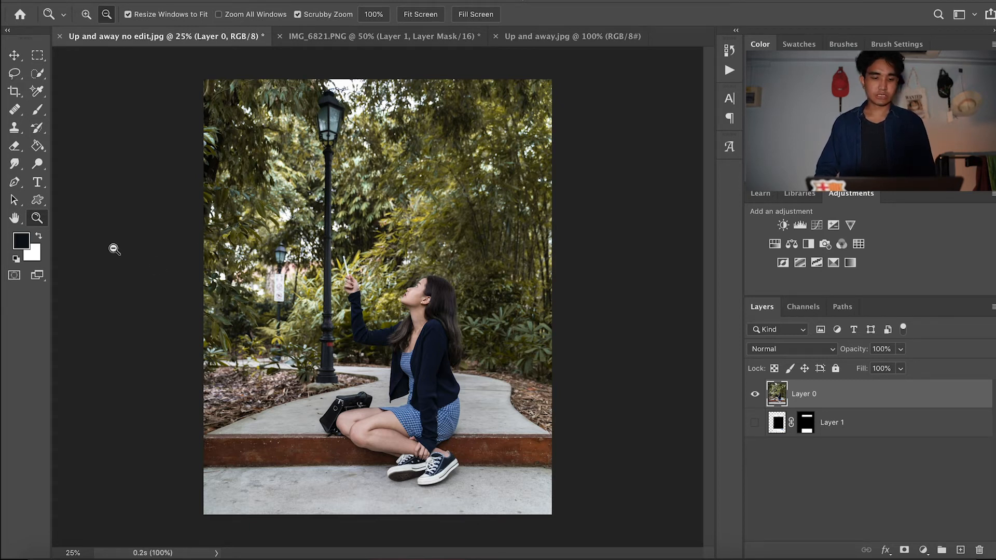
# Select the woman's legs and shoes with Quick Selection, try masking Layer 0 to the selection, and undo the mask
pyautogui.press('w')
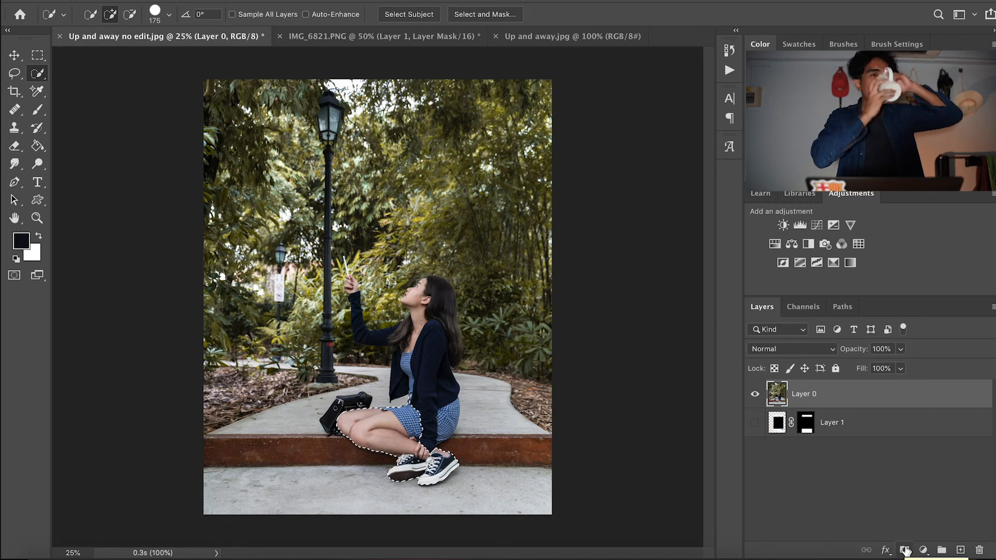
pyautogui.click(905, 550)
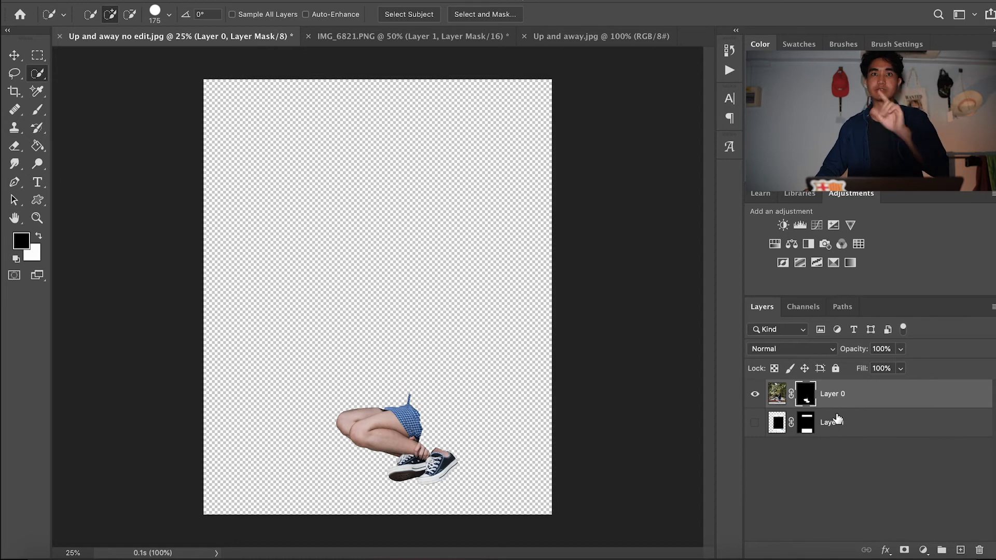
pyautogui.hotkey('ctrl', 'z')
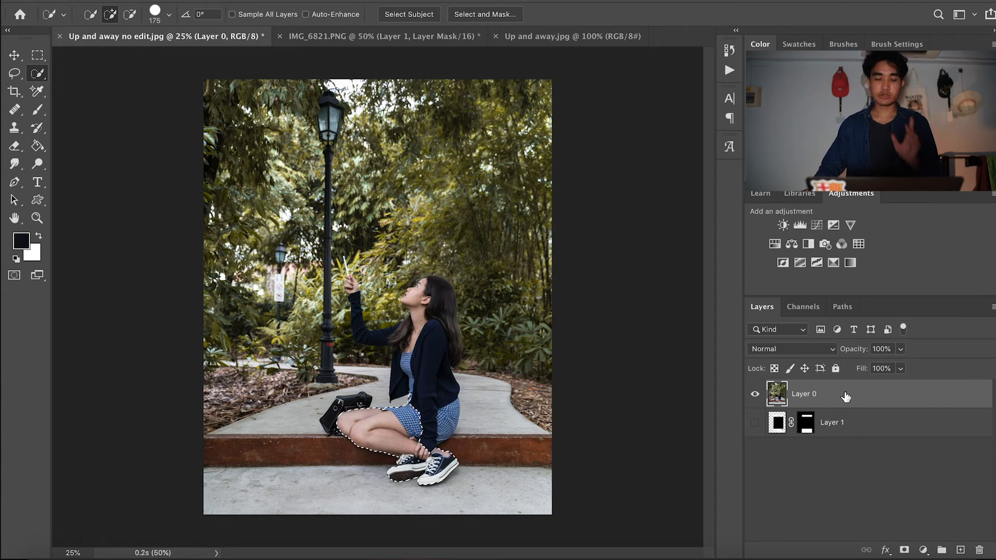
# Duplicate Layer 0, mask the copy to the selected legs and shoes, and toggle the copy's visibility to check it
pyautogui.moveTo(846, 397)
pyautogui.mouseDown()
pyautogui.moveTo(848, 387)
pyautogui.moveTo(836, 400)
pyautogui.mouseUp()
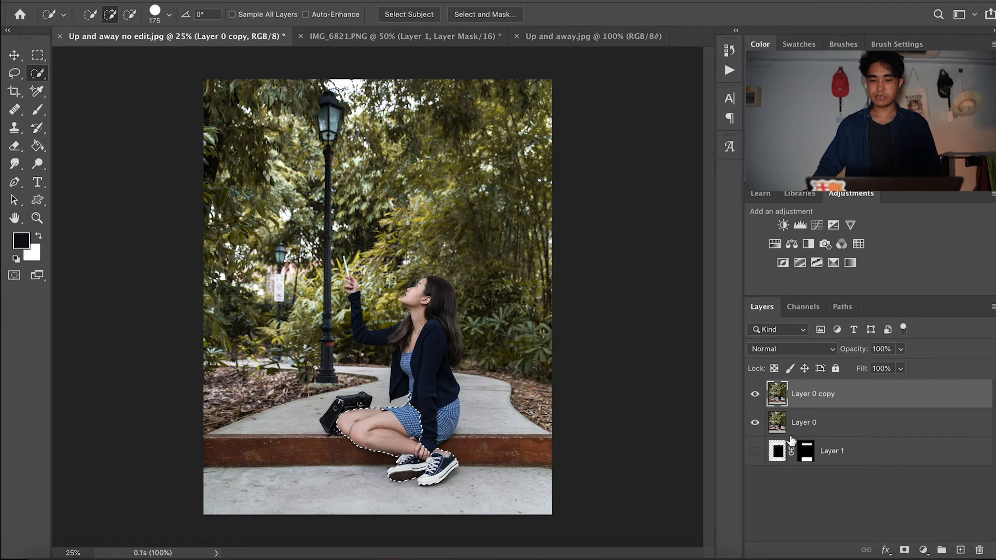
pyautogui.click(904, 550)
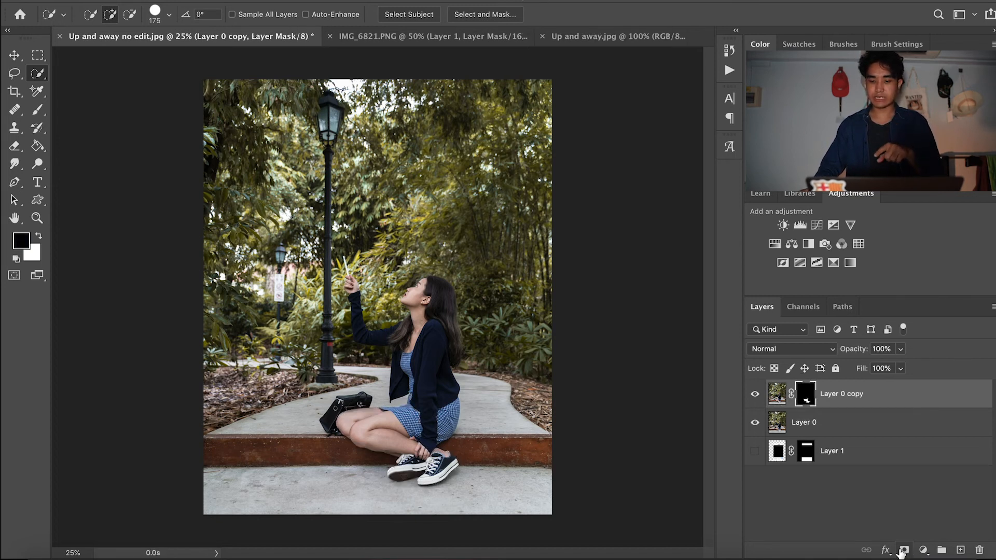
pyautogui.click(755, 396)
pyautogui.click(755, 397)
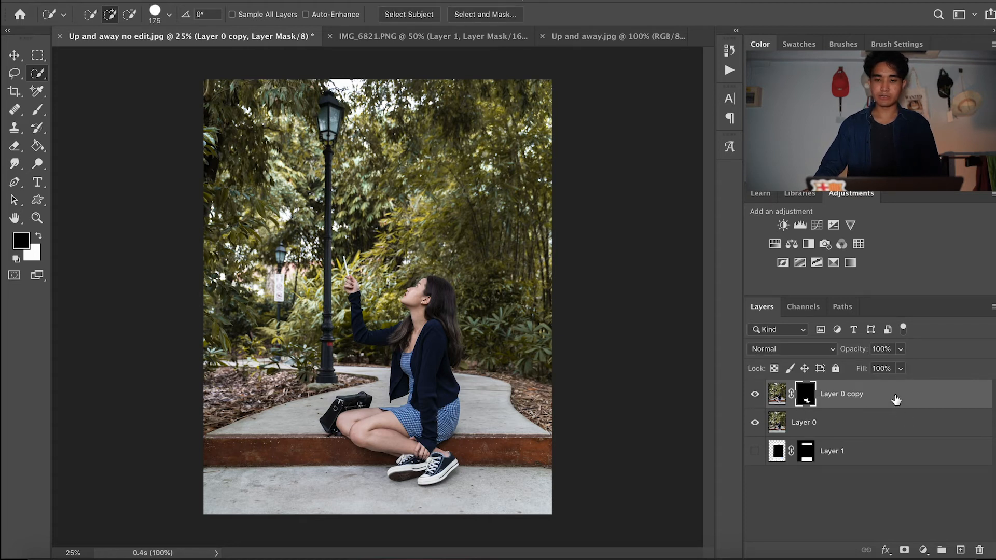
# Undo the masked Layer 0 copy, try masking Layer 0 itself to the selected legs and shoes, and undo that mask
pyautogui.click(865, 423)
pyautogui.press('super+z')
pyautogui.press('super+z')
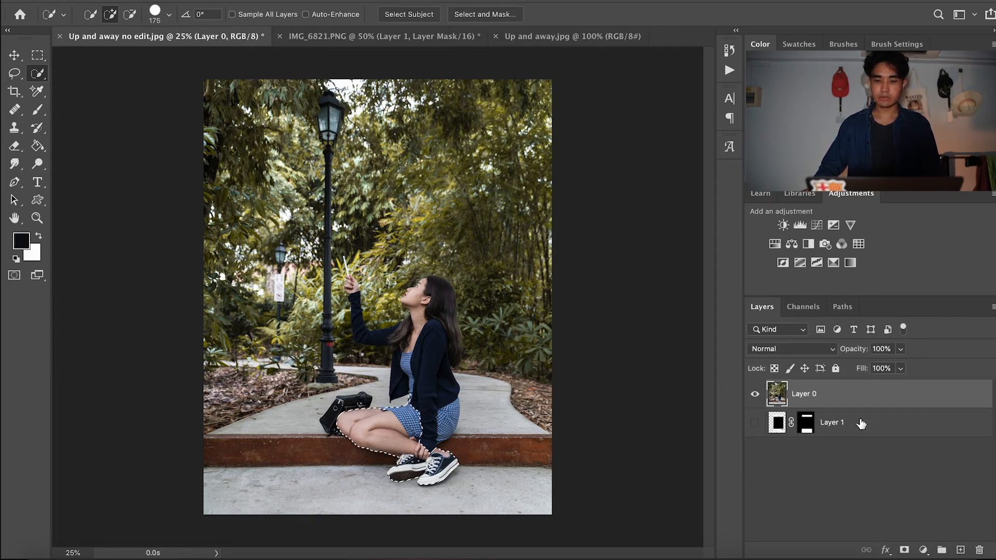
pyautogui.click(905, 550)
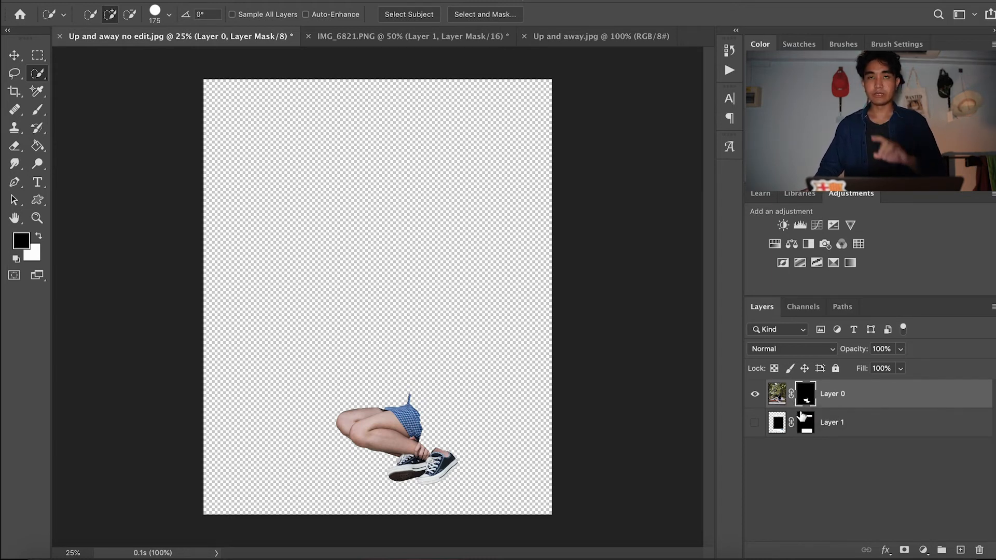
pyautogui.press('super+z')
# Duplicate Layer 0 with a mask of the selected legs and shoes, and show Layer 1 between the two photo layers
pyautogui.moveTo(839, 401); pyautogui.dragTo(838, 394)
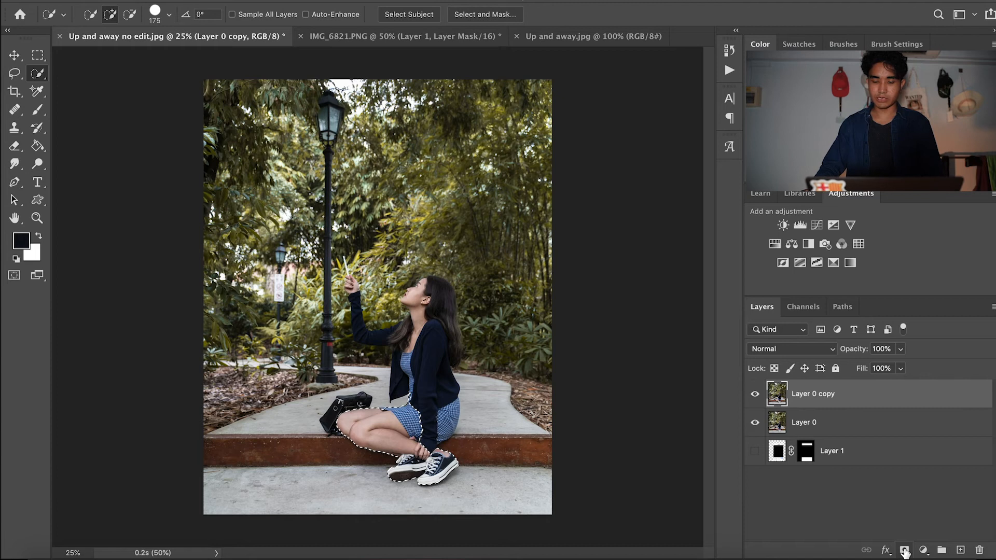
pyautogui.click(904, 551)
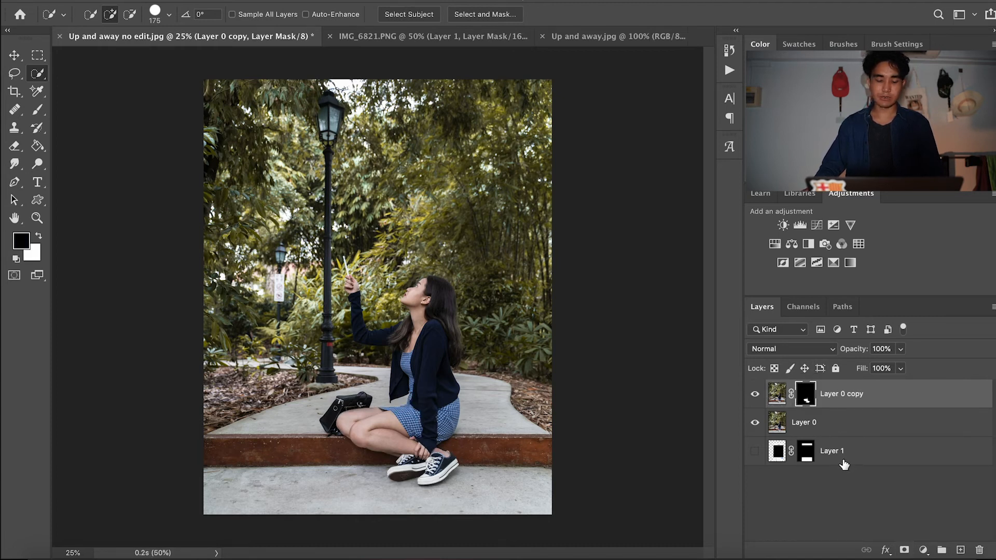
pyautogui.moveTo(854, 456); pyautogui.dragTo(762, 430)
pyautogui.click(756, 424)
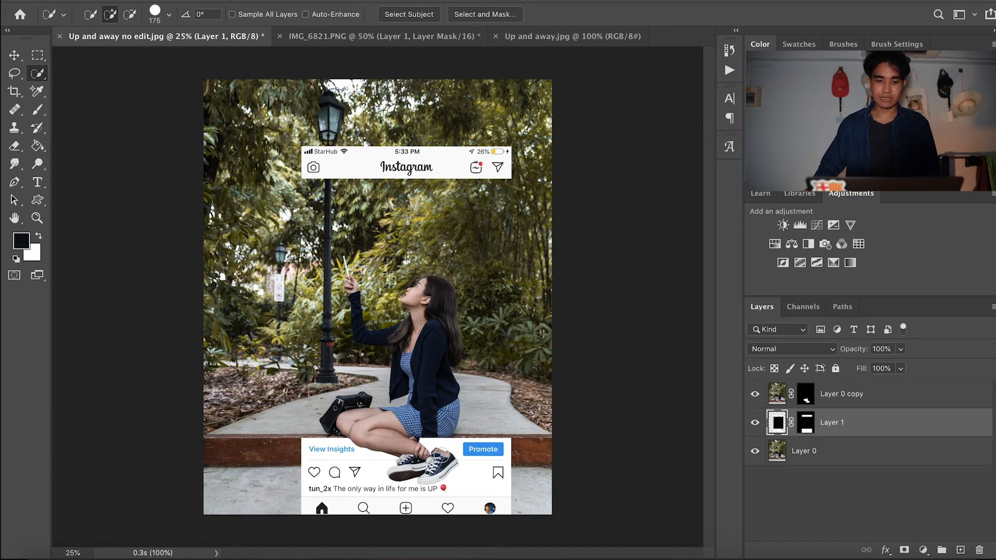
# Paint white with a soft brush on Layer 0 copy's mask around the wrist and sleeve at the footer's upper edge
pyautogui.press('z')
pyautogui.moveTo(436, 451); pyautogui.dragTo(483, 475)
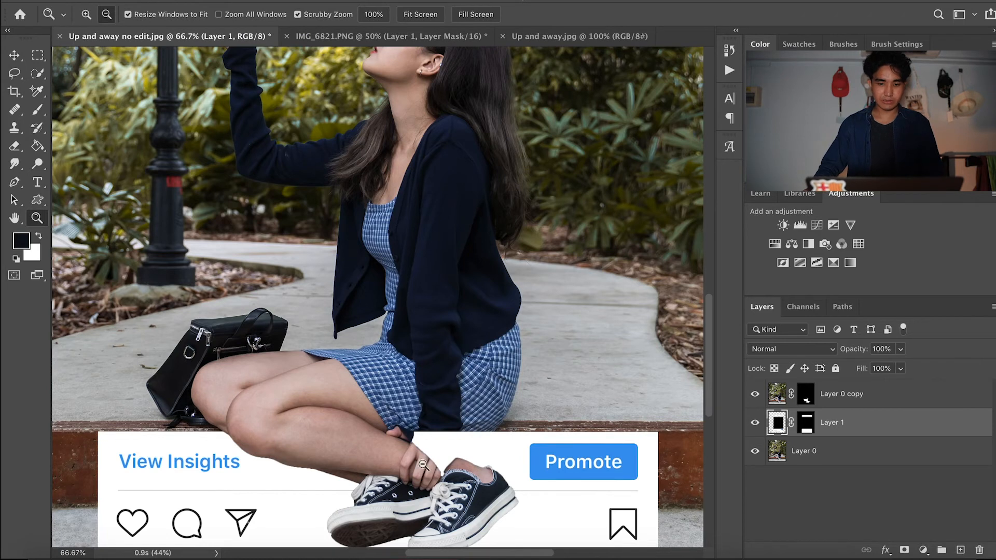
pyautogui.press('b')
pyautogui.moveTo(426, 432)
pyautogui.mouseDown()
pyautogui.moveTo(422, 455)
pyautogui.moveTo(407, 453)
pyautogui.moveTo(418, 434)
pyautogui.moveTo(386, 437)
pyautogui.moveTo(389, 447)
pyautogui.moveTo(424, 416)
pyautogui.moveTo(414, 413)
pyautogui.moveTo(417, 471)
pyautogui.moveTo(420, 441)
pyautogui.mouseUp()
pyautogui.click(805, 398)
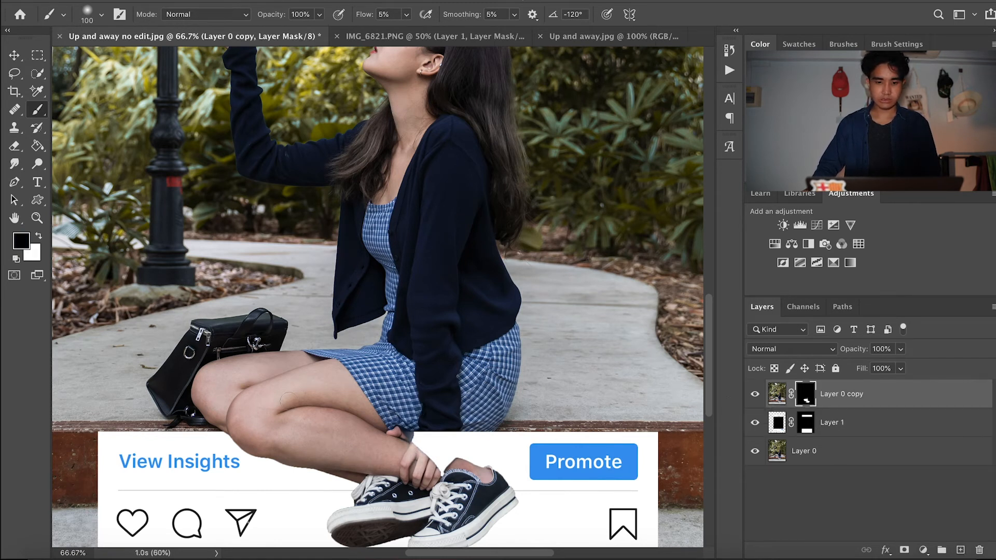
pyautogui.press('x')
pyautogui.moveTo(402, 420)
pyautogui.mouseDown()
pyautogui.moveTo(402, 465)
pyautogui.moveTo(426, 469)
pyautogui.moveTo(409, 459)
pyautogui.moveTo(413, 436)
pyautogui.moveTo(416, 450)
pyautogui.moveTo(425, 420)
pyautogui.moveTo(450, 432)
pyautogui.moveTo(449, 441)
pyautogui.moveTo(414, 435)
pyautogui.moveTo(409, 457)
pyautogui.moveTo(416, 437)
pyautogui.moveTo(449, 424)
pyautogui.moveTo(444, 472)
pyautogui.moveTo(433, 479)
pyautogui.moveTo(445, 430)
pyautogui.moveTo(467, 443)
pyautogui.moveTo(441, 420)
pyautogui.moveTo(454, 428)
pyautogui.moveTo(451, 462)
pyautogui.moveTo(466, 451)
pyautogui.moveTo(431, 431)
pyautogui.moveTo(417, 447)
pyautogui.moveTo(429, 450)
pyautogui.moveTo(423, 422)
pyautogui.moveTo(470, 405)
pyautogui.moveTo(441, 435)
pyautogui.moveTo(459, 410)
pyautogui.moveTo(449, 409)
pyautogui.moveTo(441, 418)
pyautogui.moveTo(515, 424)
pyautogui.moveTo(513, 446)
pyautogui.moveTo(478, 416)
pyautogui.moveTo(458, 417)
pyautogui.moveTo(469, 401)
pyautogui.moveTo(439, 415)
pyautogui.mouseUp()
pyautogui.press(']')
pyautogui.press(']')
# Examine the whole composite and compare it with the finished image Up and away.jpg before returning to the working document
pyautogui.press('z')
pyautogui.keyDown('alt'); pyautogui.click(247, 413); pyautogui.keyUp('alt')
pyautogui.keyDown('alt'); pyautogui.click(247, 413); pyautogui.keyUp('alt')
pyautogui.keyDown('alt'); pyautogui.click(247, 413); pyautogui.keyUp('alt')
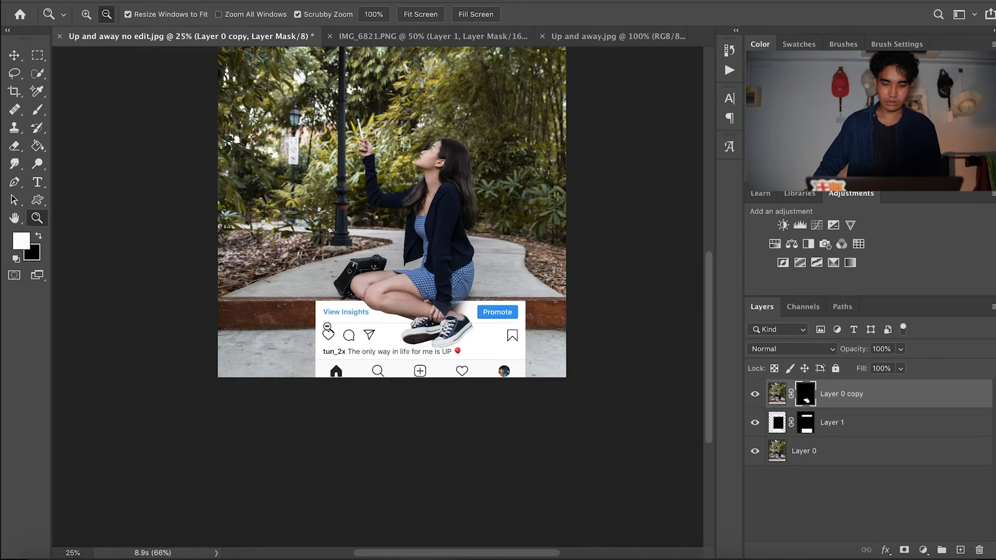
pyautogui.keyDown('alt'); pyautogui.click(328, 327); pyautogui.keyUp('alt')
pyautogui.press('super+plus')
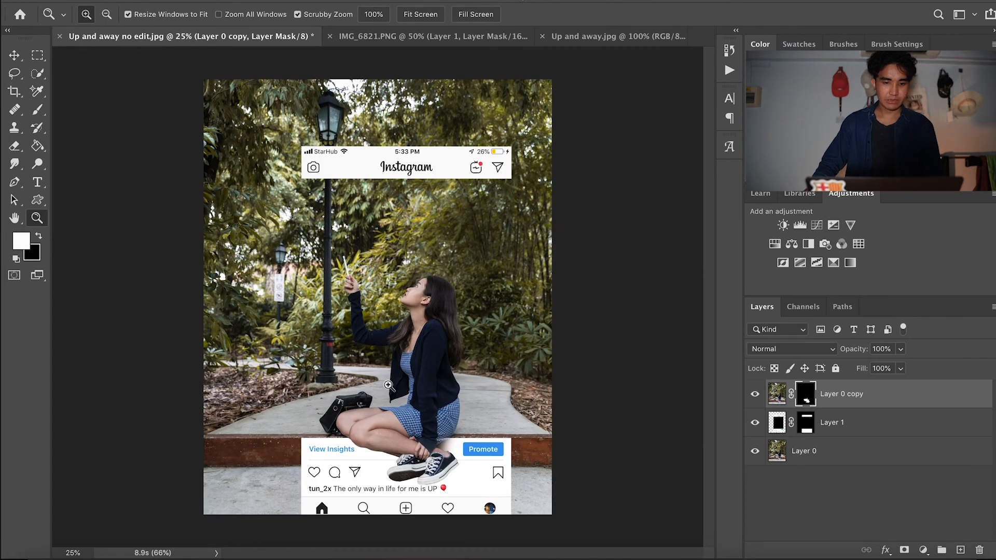
pyautogui.click(389, 385)
pyautogui.keyDown('alt'); pyautogui.click(388, 392); pyautogui.keyUp('alt')
pyautogui.keyDown('alt'); pyautogui.click(368, 288); pyautogui.keyUp('alt')
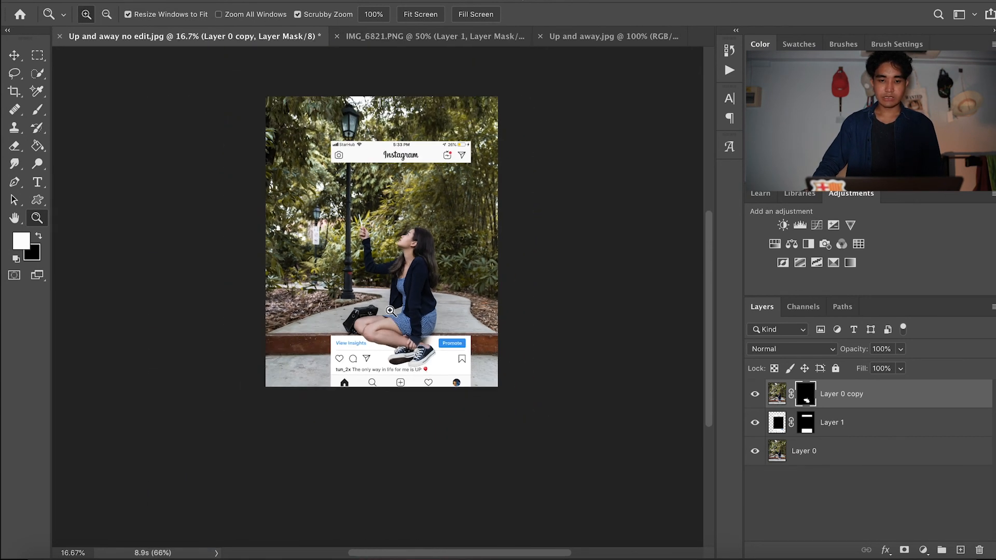
pyautogui.click(390, 310)
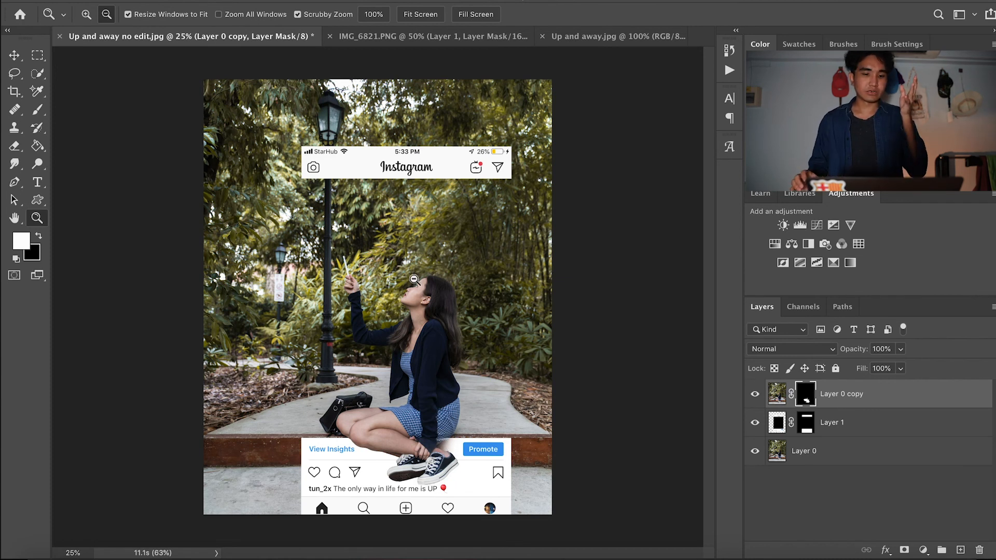
pyautogui.click(634, 38)
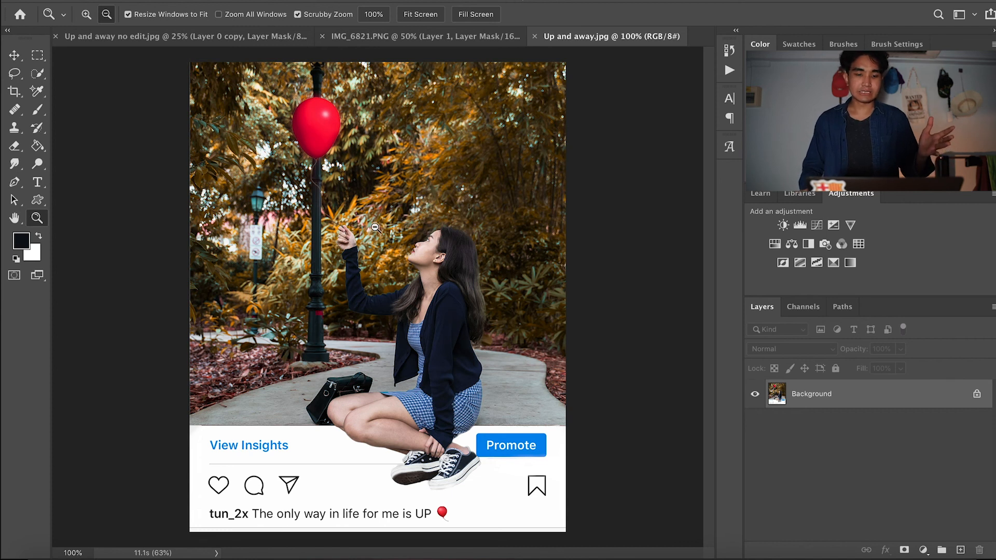
pyautogui.click(224, 40)
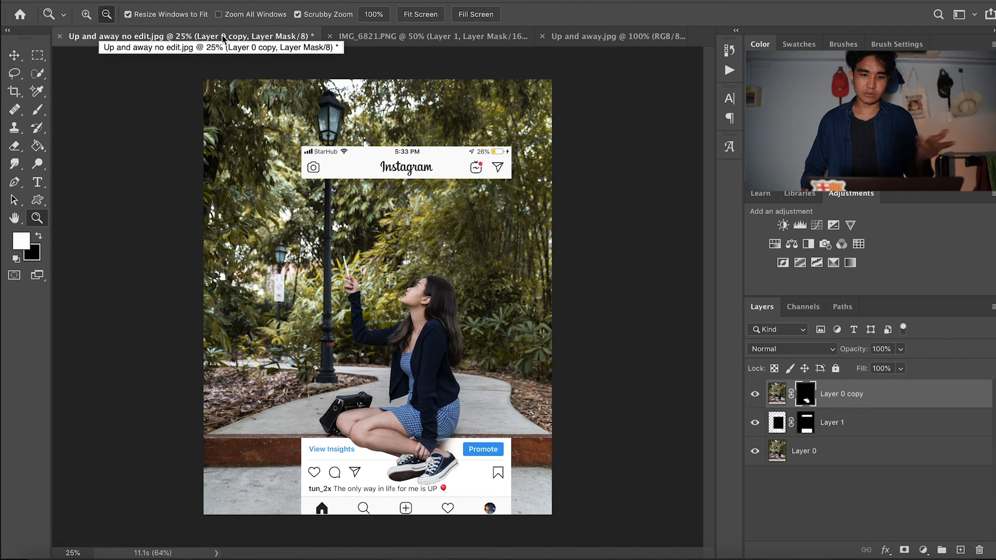